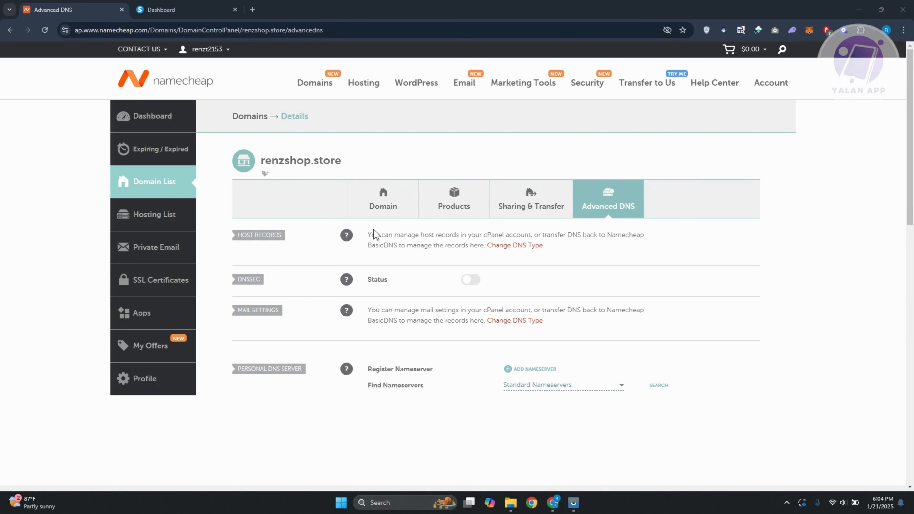
Switch the domain's nameservers to Namecheap BasicDNS and save the change
left_click(382, 197)
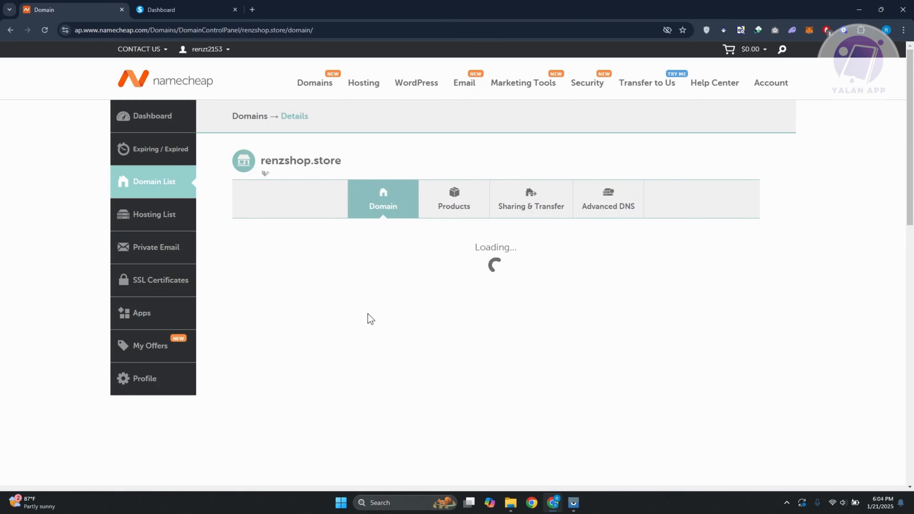
scroll(323, 329, "down", 2)
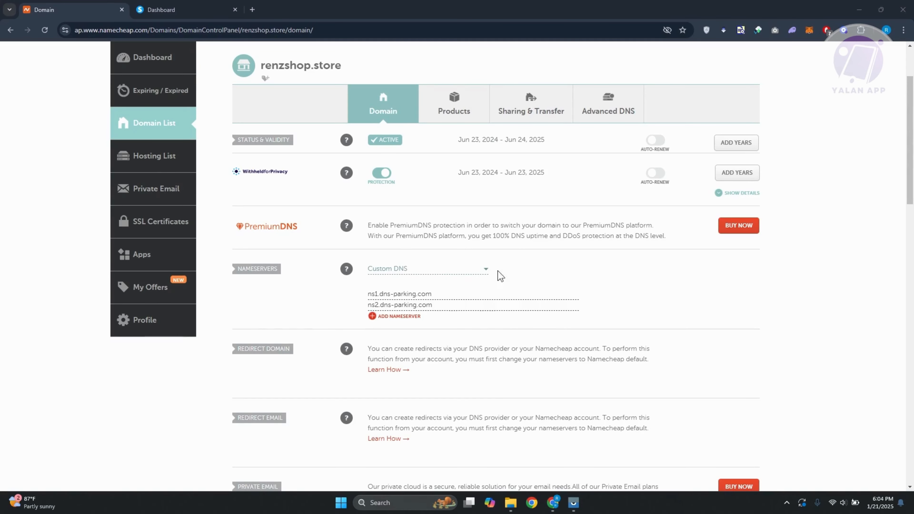
left_click(474, 269)
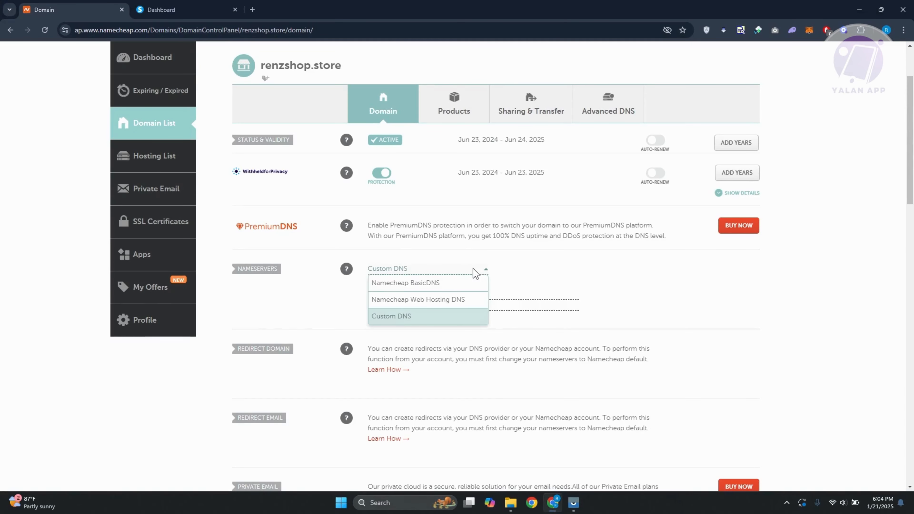
left_click(428, 282)
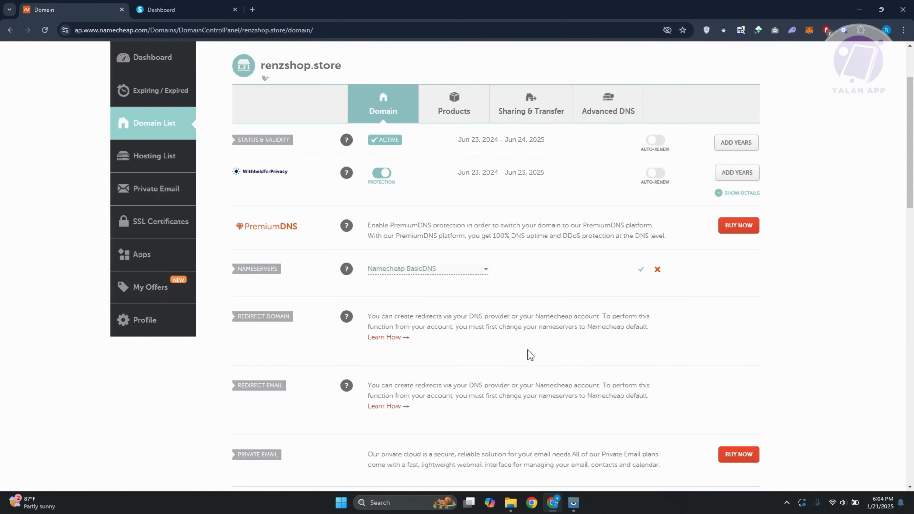
left_click(637, 272)
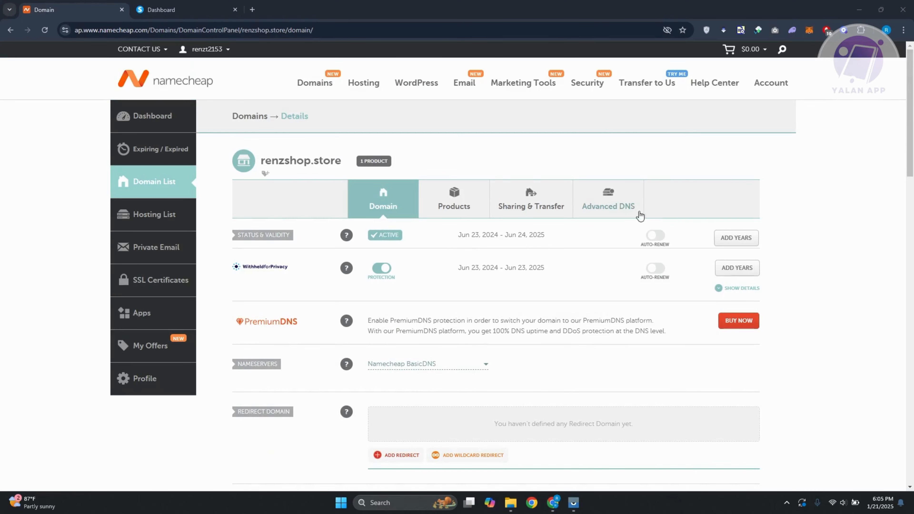
Delete both existing host records, the CNAME record and the A record, under Advanced DNS
left_click(612, 212)
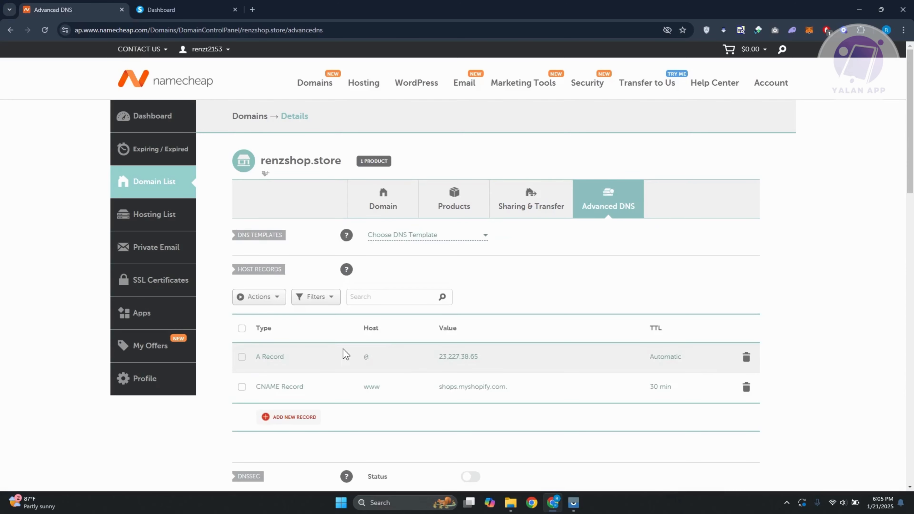
scroll(317, 287, "down", 2)
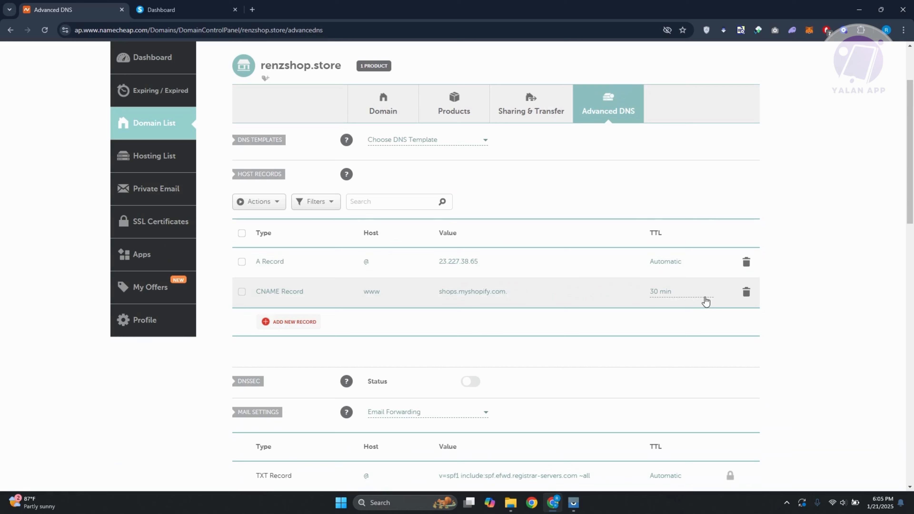
left_click(747, 297)
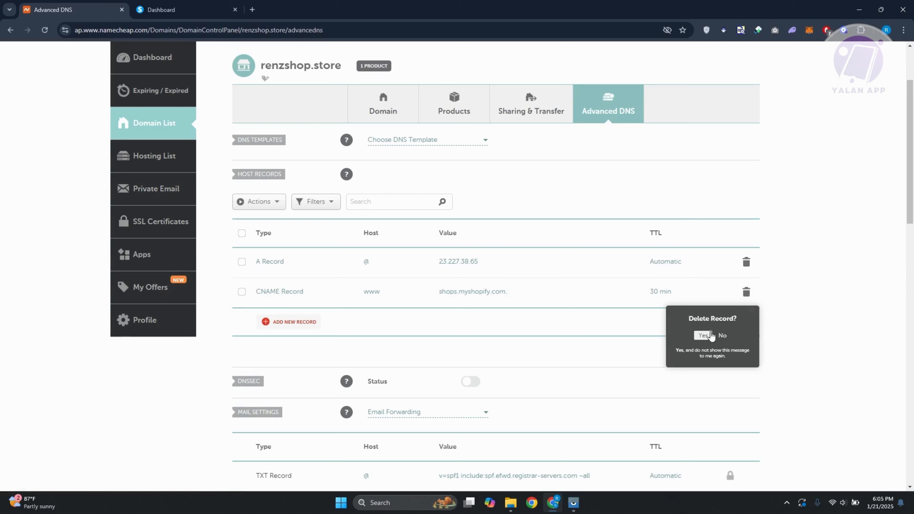
left_click(708, 340)
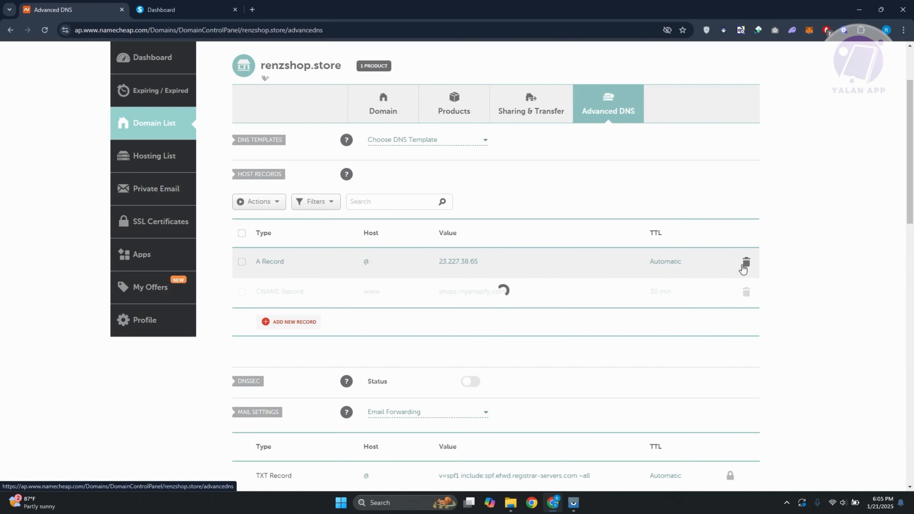
left_click(746, 262)
left_click(704, 305)
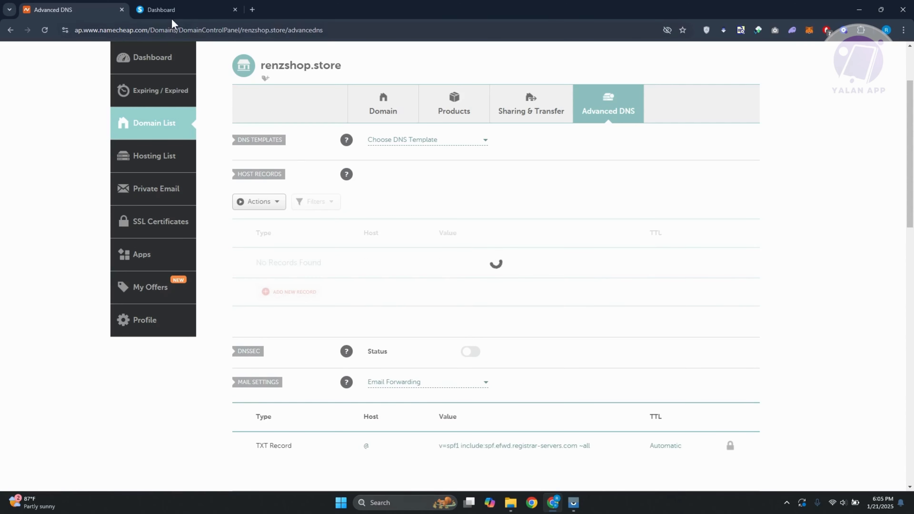
Switch to systeme.io, open the Custom domains settings and start adding a new domain
left_click(170, 10)
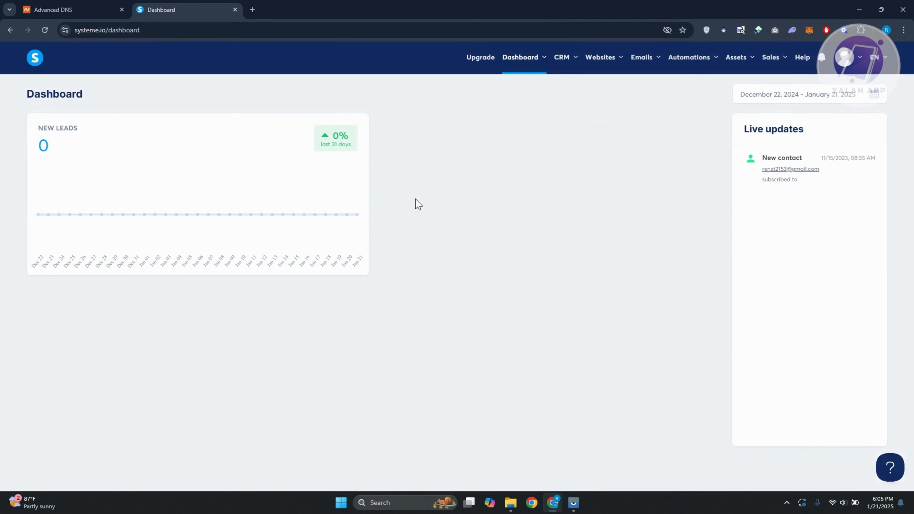
mouse_move(860, 58)
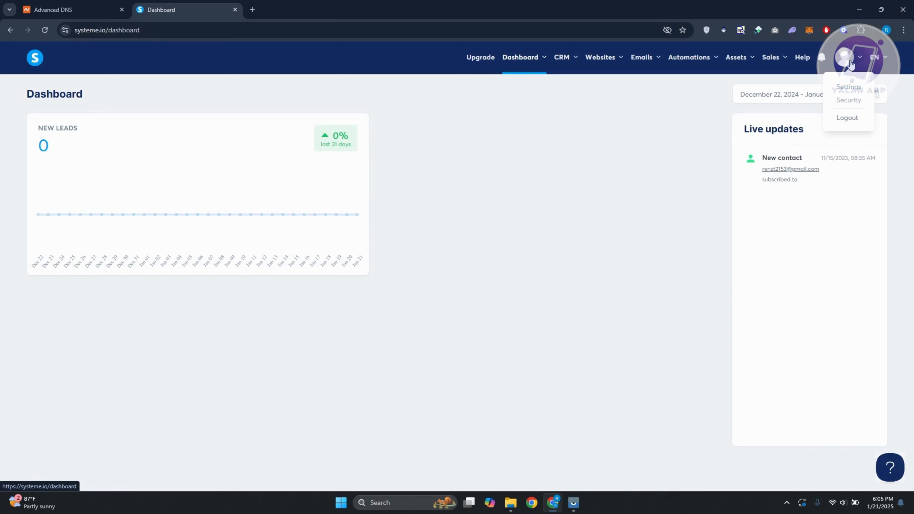
left_click(849, 87)
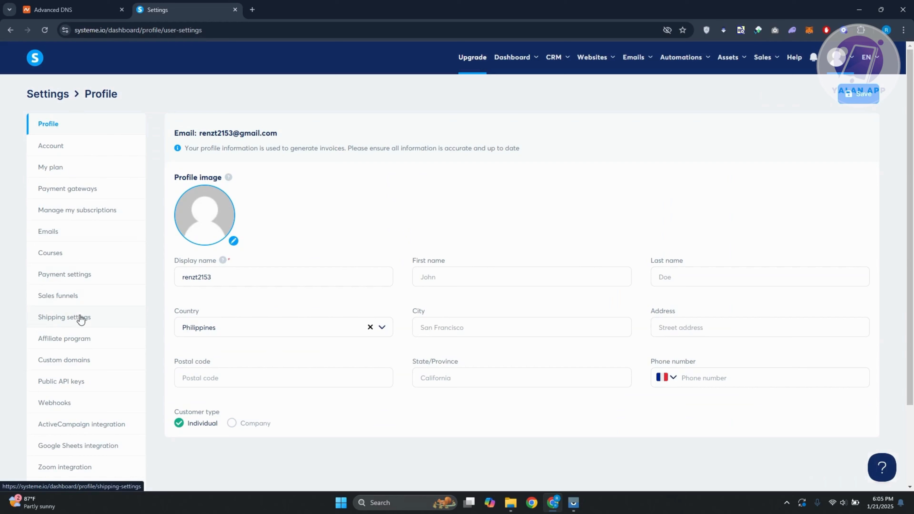
left_click(76, 367)
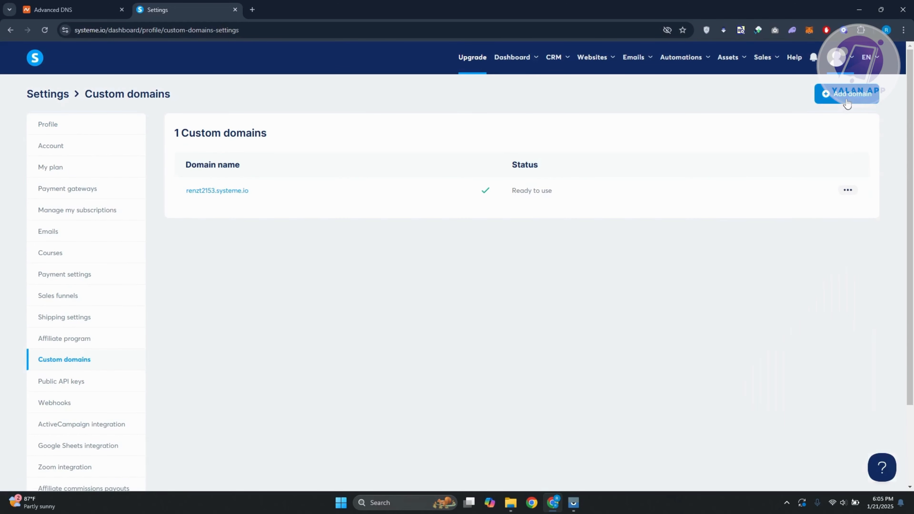
left_click(847, 94)
Copy the domain name renzshop.store from the Namecheap domain page
left_click(51, 7)
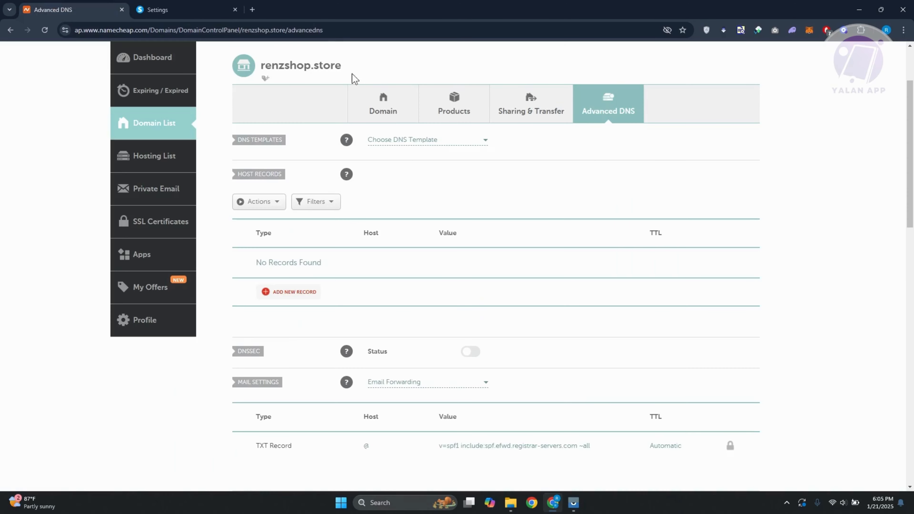
scroll(355, 78, "up", 3)
left_click_drag(348, 167, 261, 170)
key("ctrl+c")
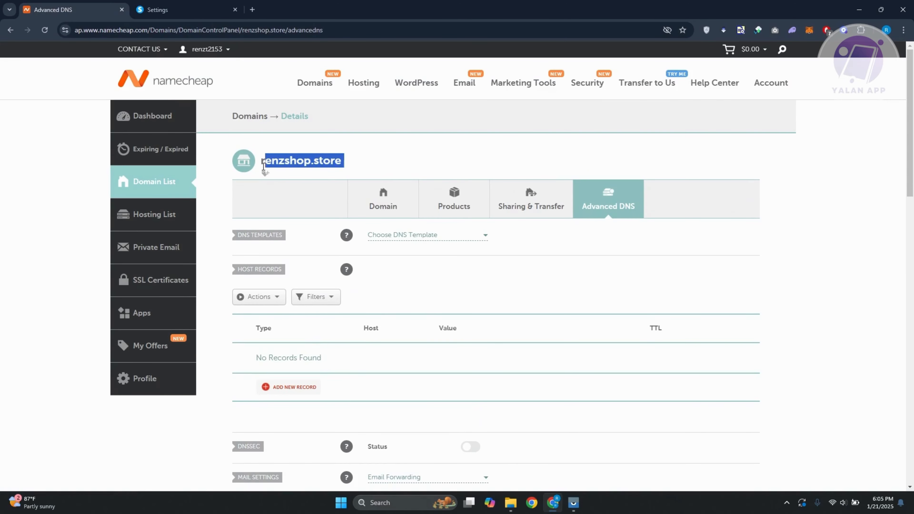
left_click(187, 10)
left_click(423, 263)
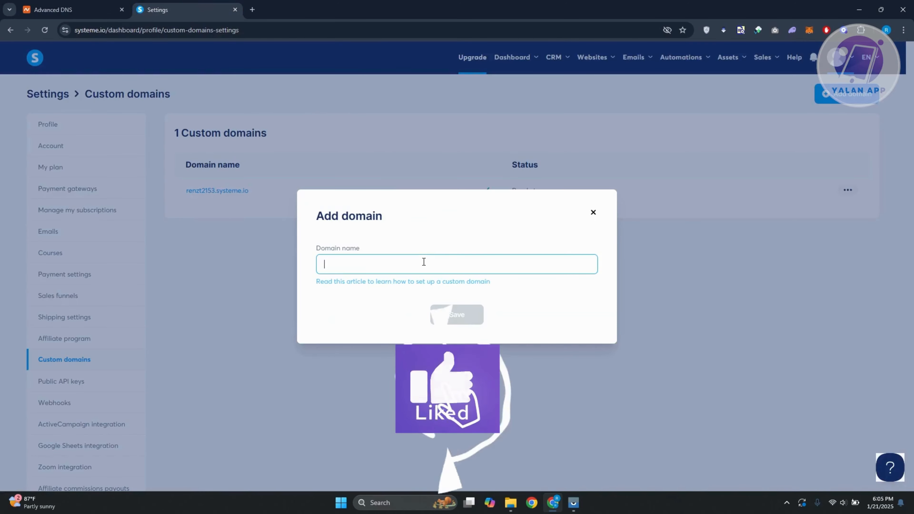
key("ctrl+v")
left_click(456, 318)
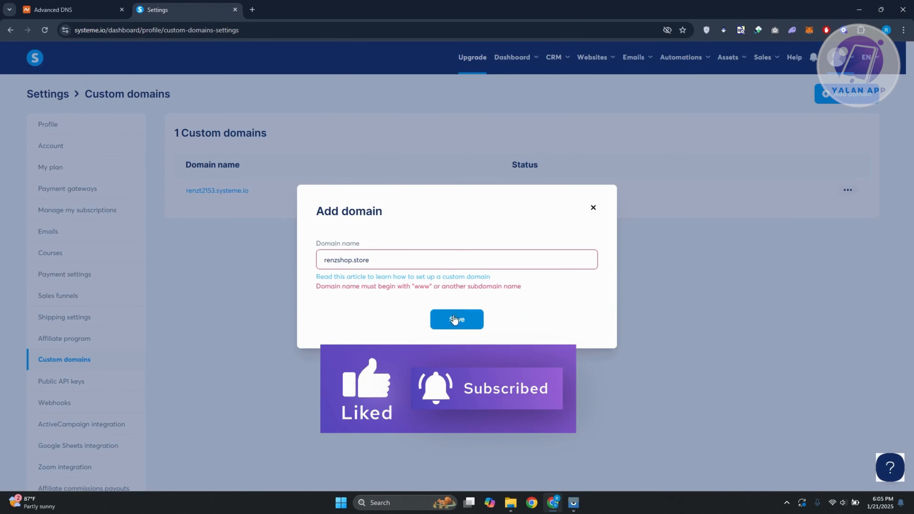
left_click(413, 257)
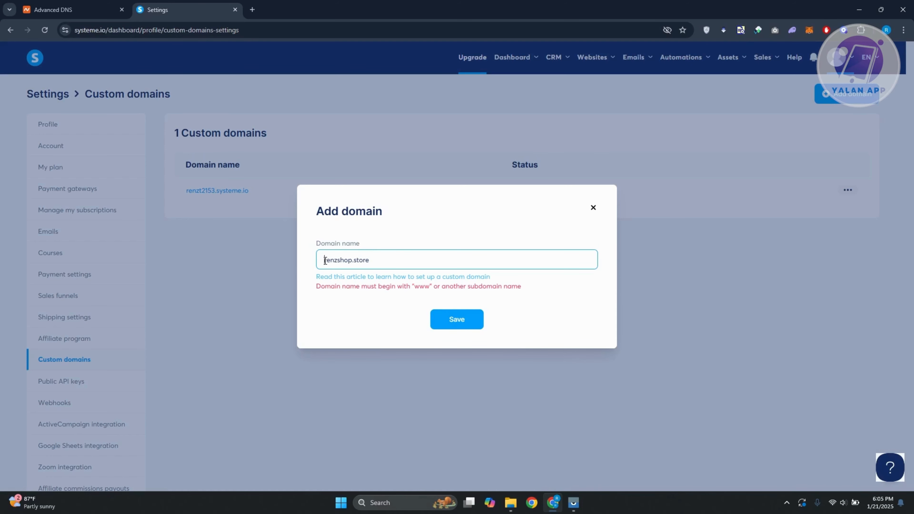
left_click(456, 316)
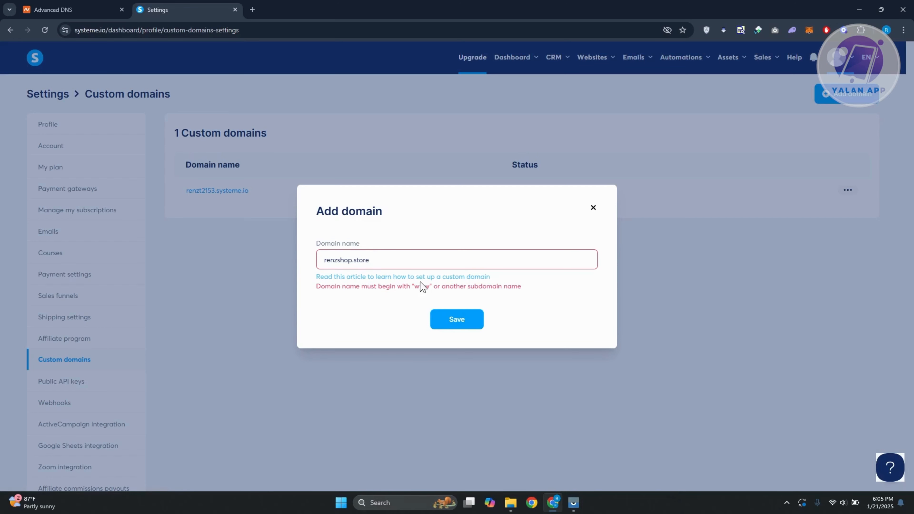
left_click(324, 262)
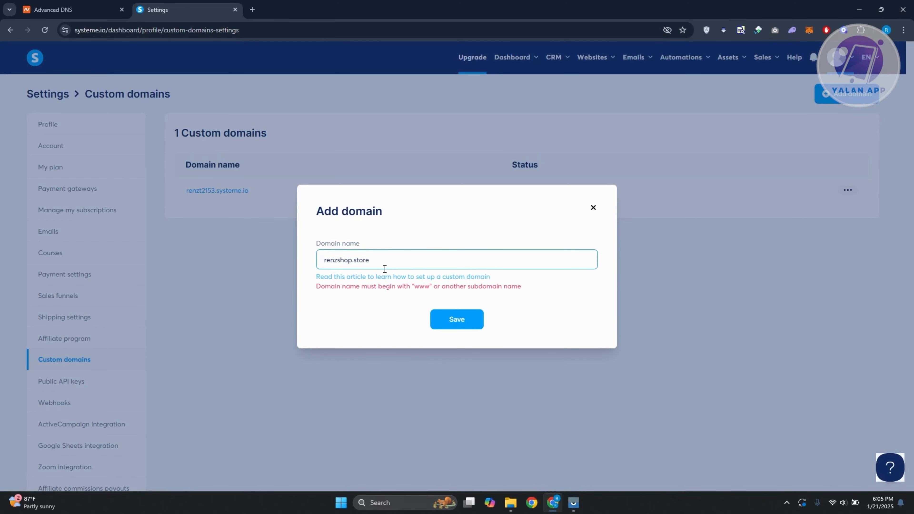
type("www.")
left_click(459, 323)
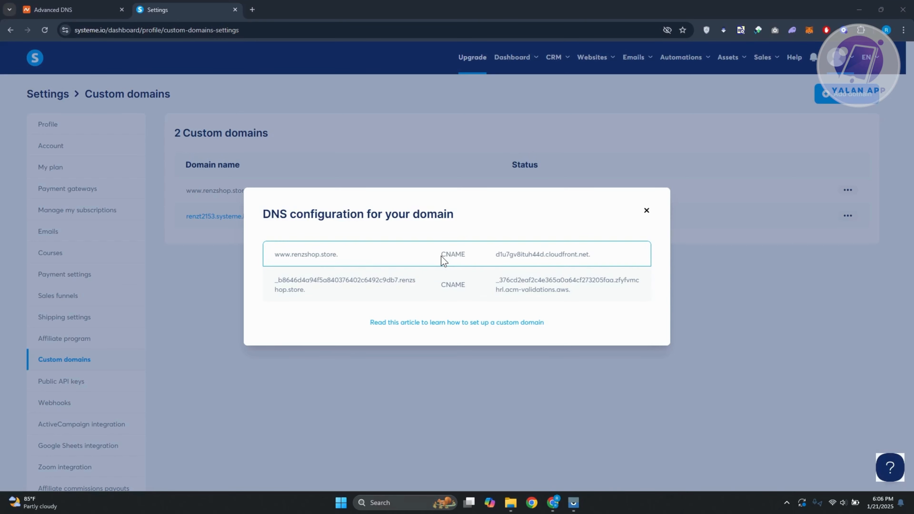
left_click_drag(344, 260, 275, 262)
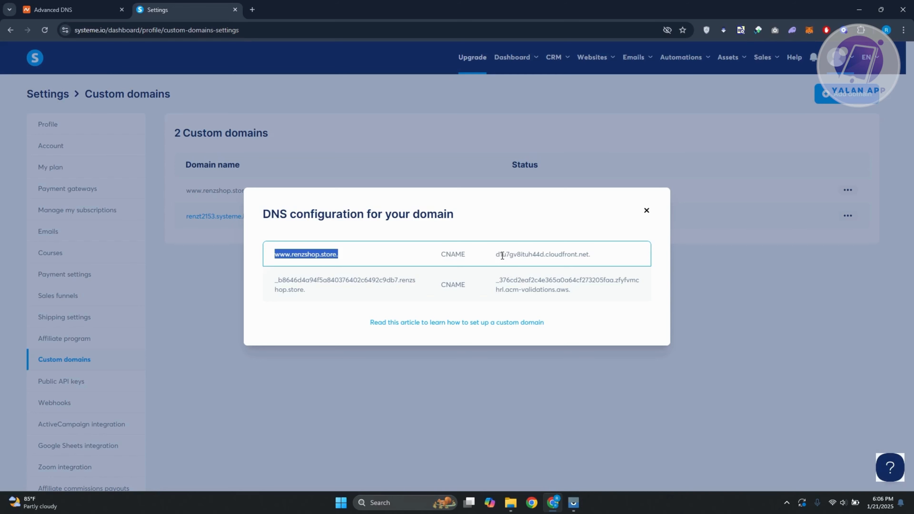
left_click(68, 7)
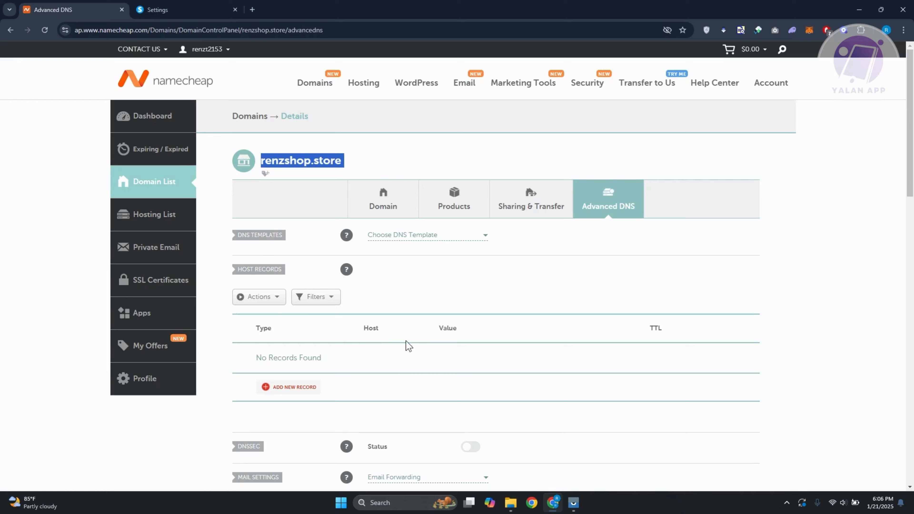
scroll(432, 324, "down", 4)
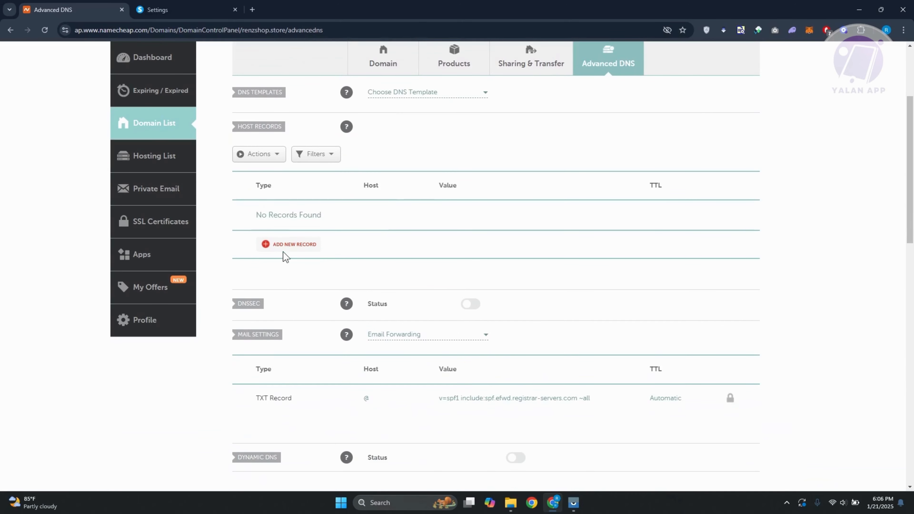
left_click(287, 245)
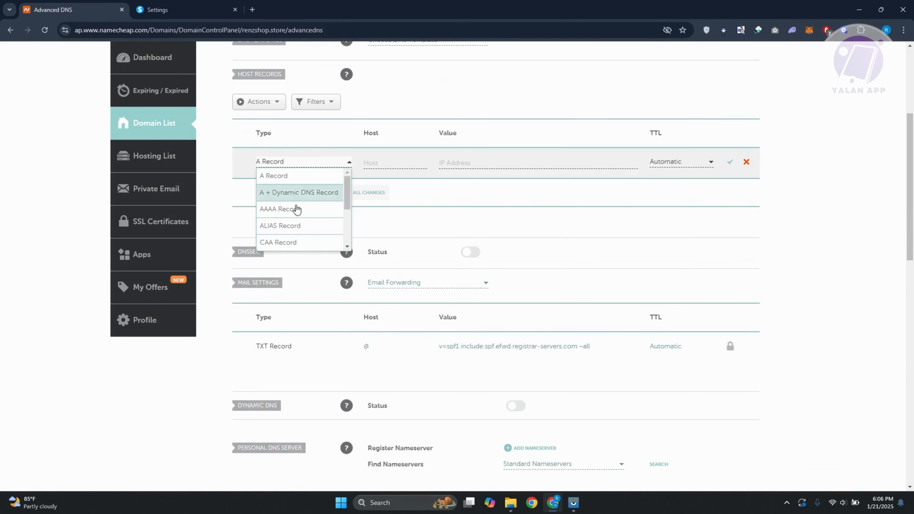
scroll(304, 241, "down", 3)
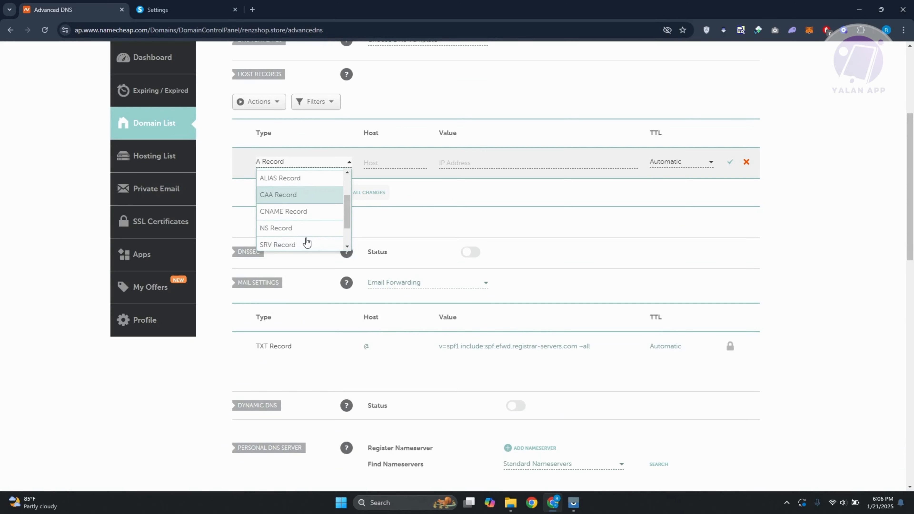
left_click(303, 216)
left_click(407, 172)
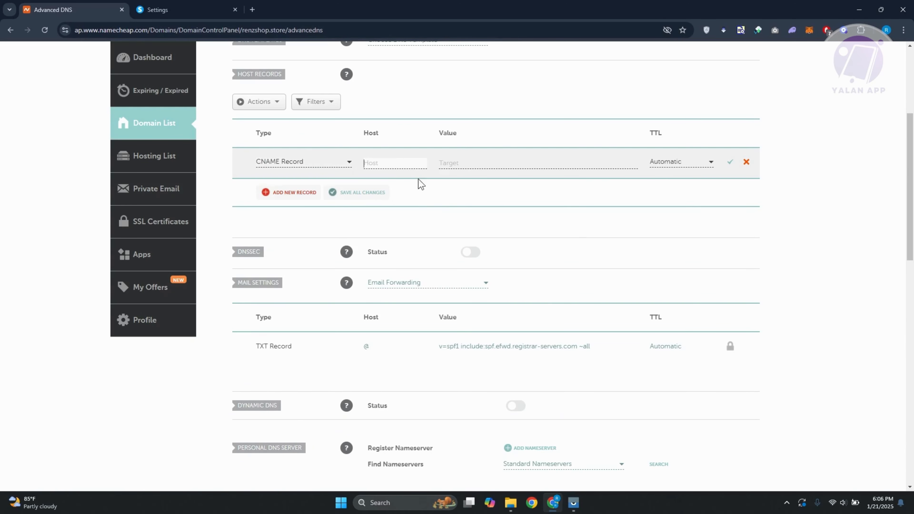
key("ctrl+v")
left_click(459, 163)
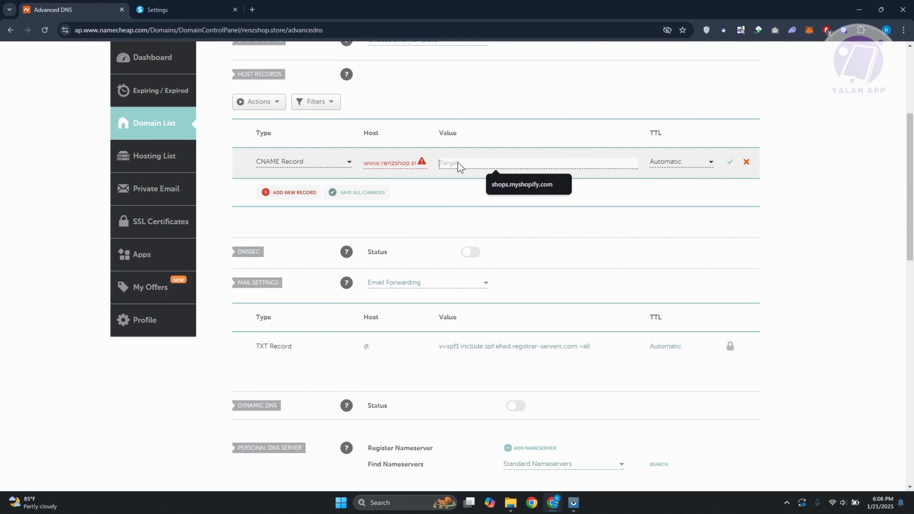
left_click_drag(394, 163, 364, 163)
left_click(383, 163)
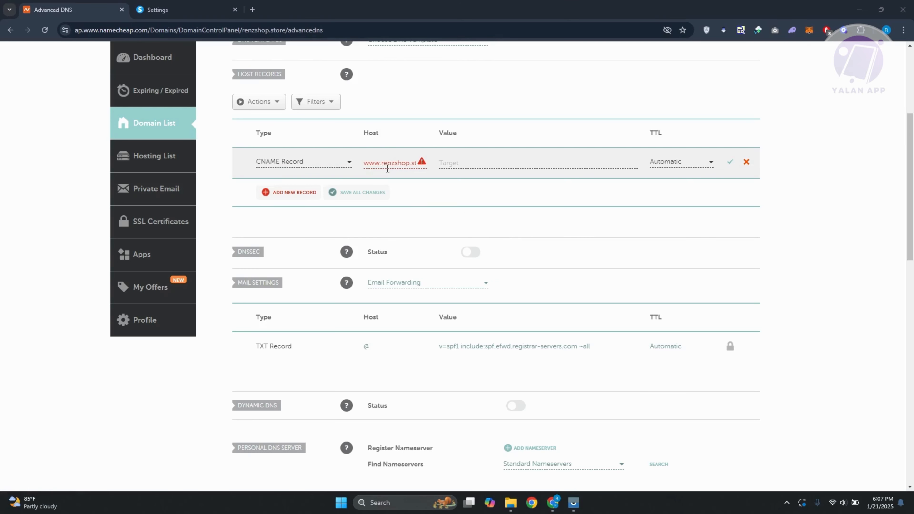
left_click_drag(381, 163, 470, 161)
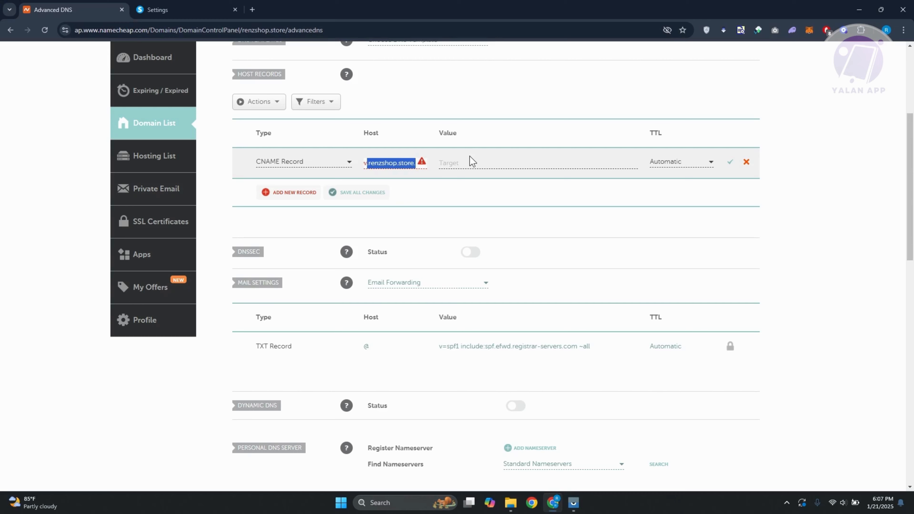
key("BackSpace")
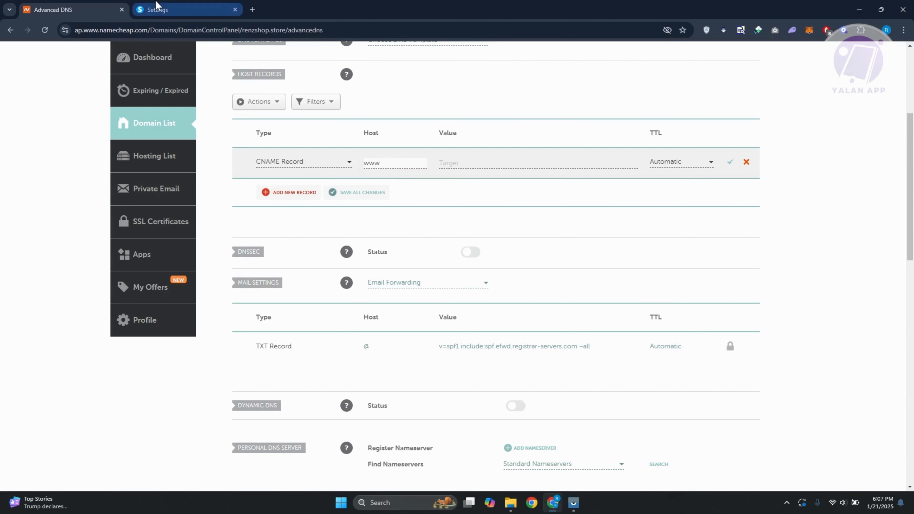
Copy the target d1u7gv8ituh44d.cloudfront.net. from systeme.io, set it as the CNAME record's value, and save all changes
left_click(167, 9)
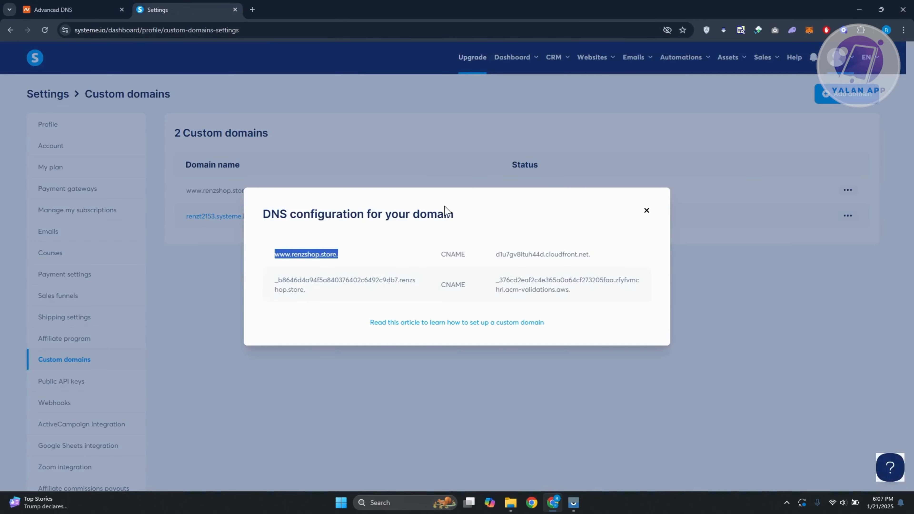
left_click_drag(494, 255, 604, 257)
key("ctrl+c")
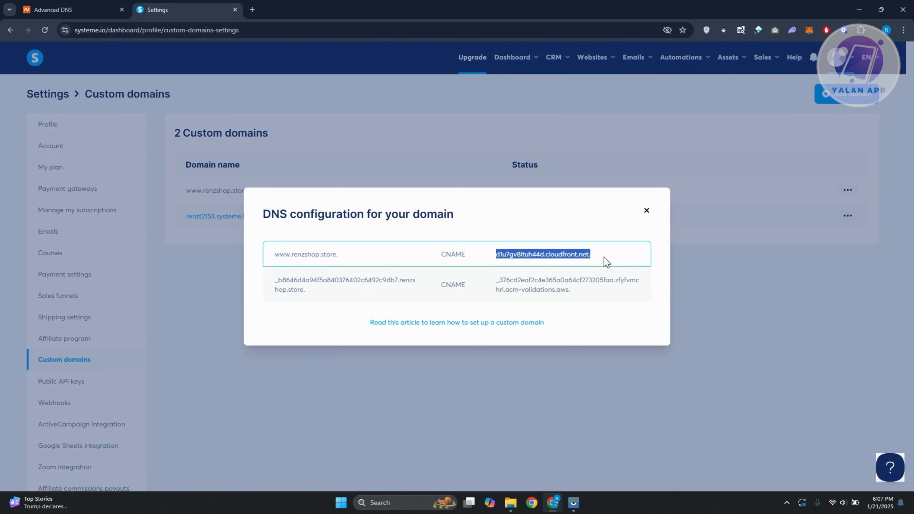
left_click(72, 10)
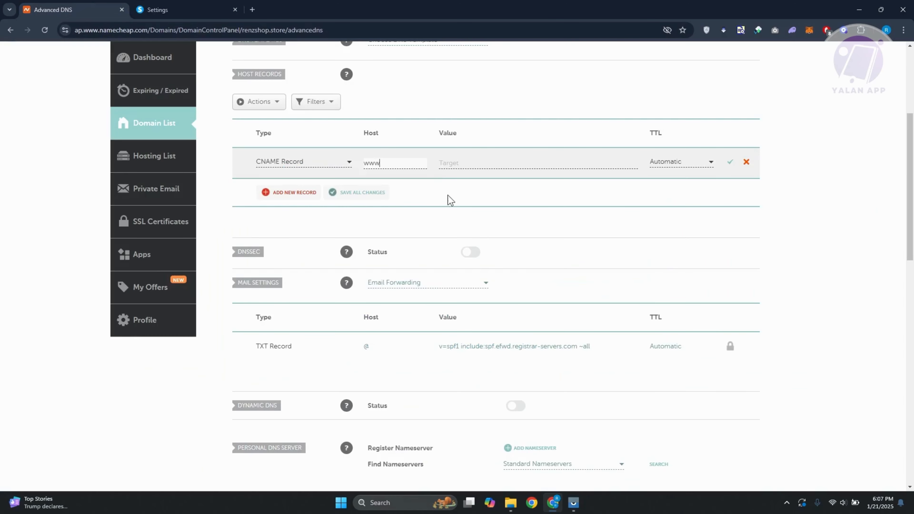
left_click(464, 164)
key("ctrl+v")
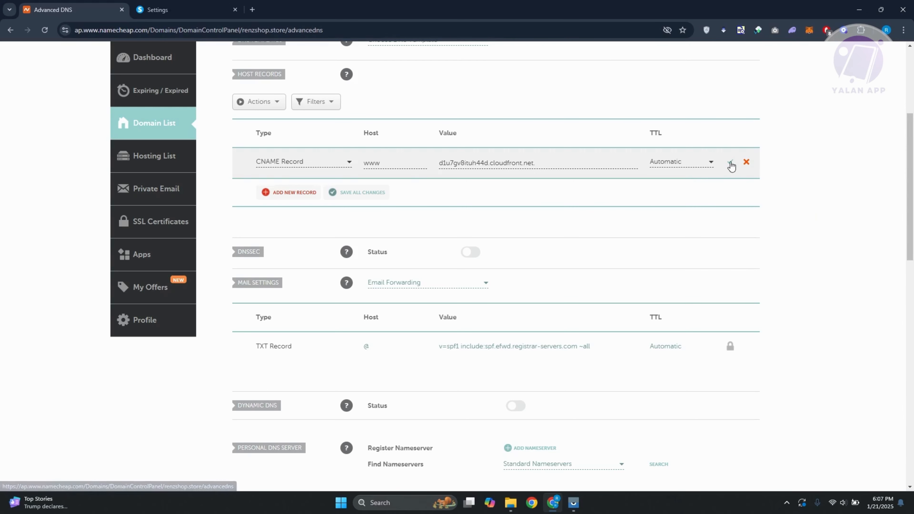
left_click(371, 194)
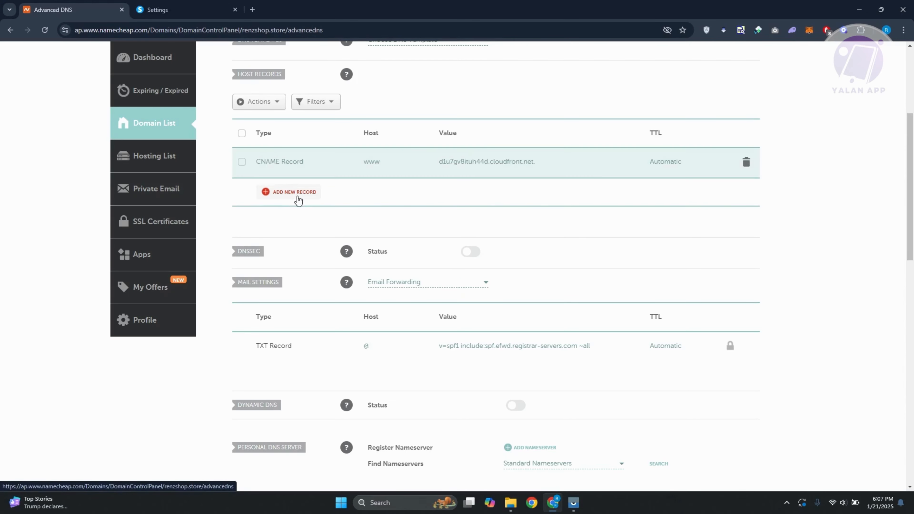
Add a new CNAME Record row in Namecheap and paste the validation record's host name copied from systeme.io's DNS configuration
left_click(298, 200)
left_click(194, 10)
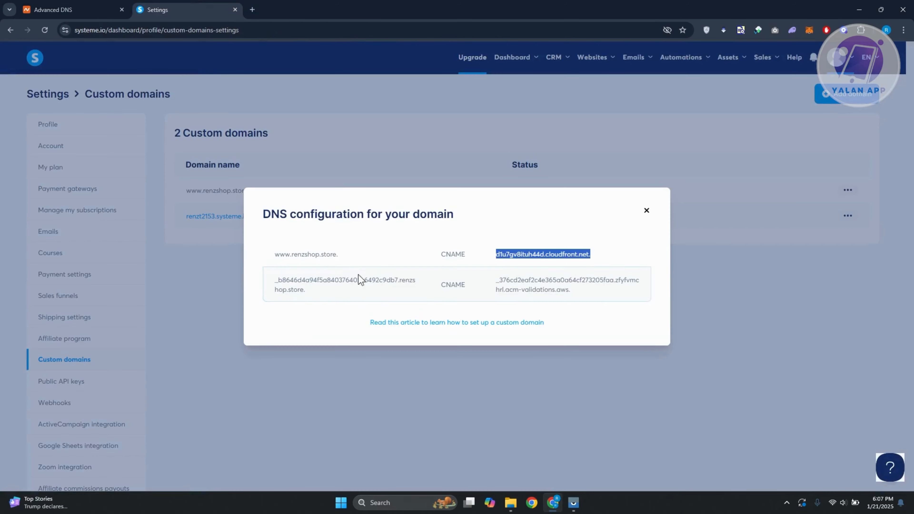
left_click_drag(275, 283, 393, 280)
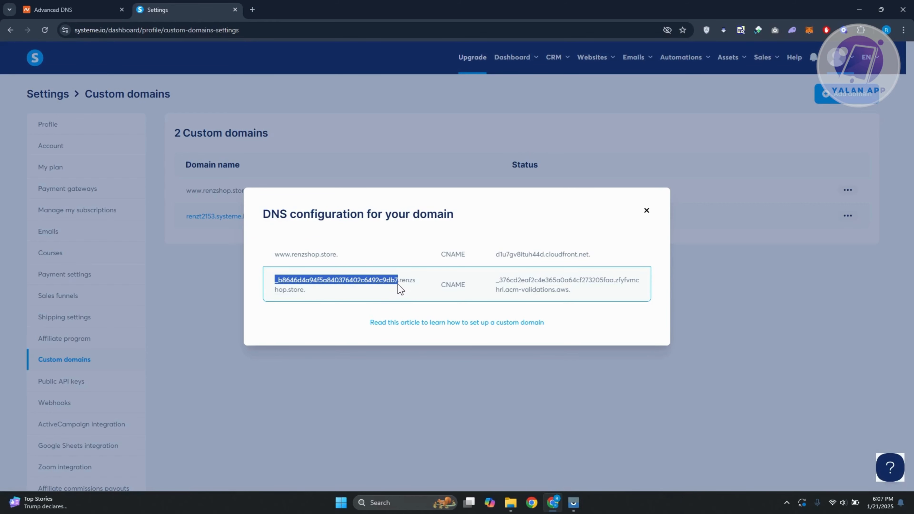
right_click(374, 281)
left_click(395, 294)
left_click(72, 9)
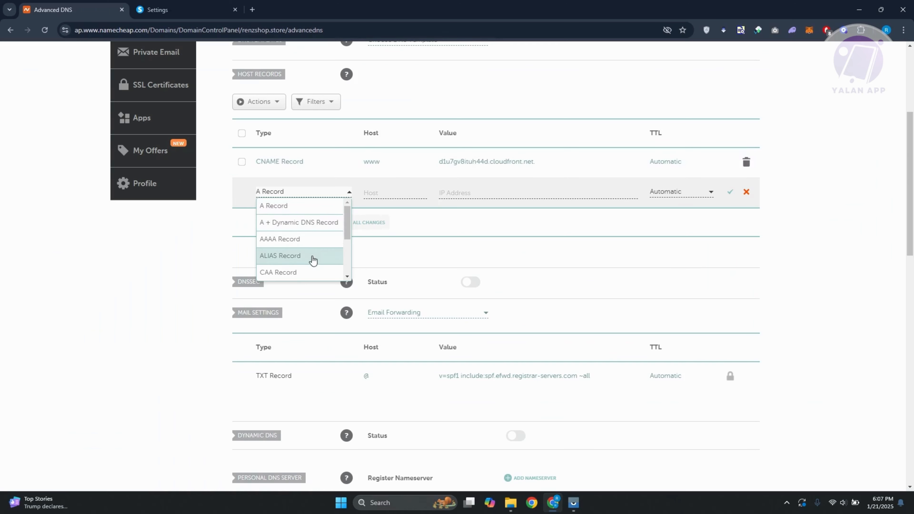
scroll(310, 256, "down", 2)
left_click(300, 207)
left_click(367, 194)
key("ctrl+v")
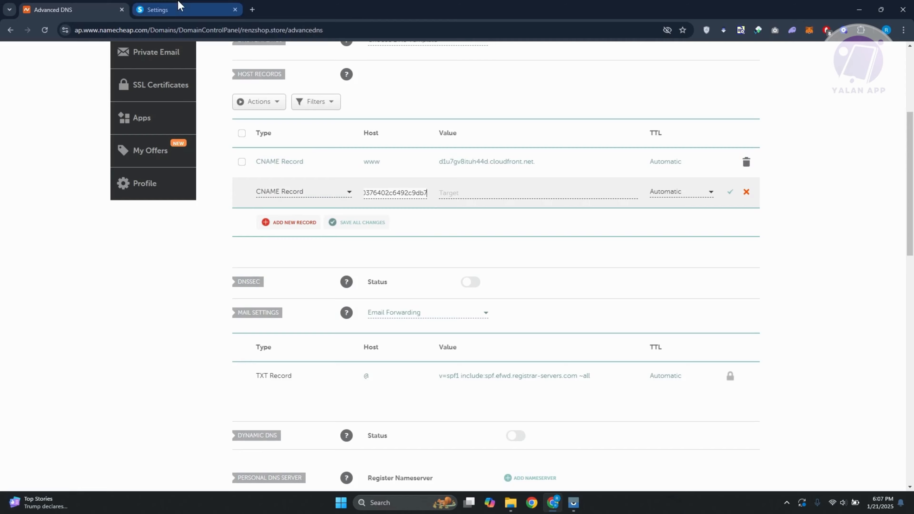
Copy the validation record's acm-validations.aws target from systeme.io, paste it as the new CNAME record's value, and save the record
left_click(175, 10)
left_click_drag(497, 282, 561, 292)
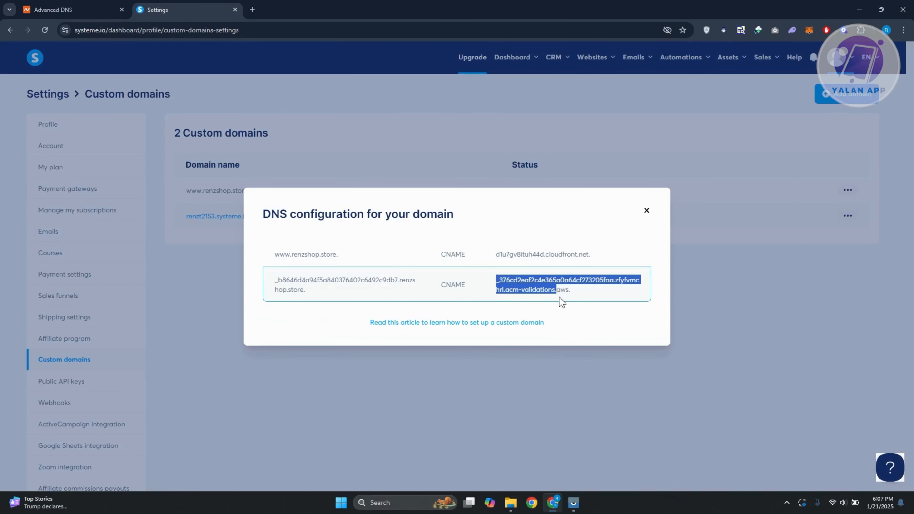
left_click(104, 10)
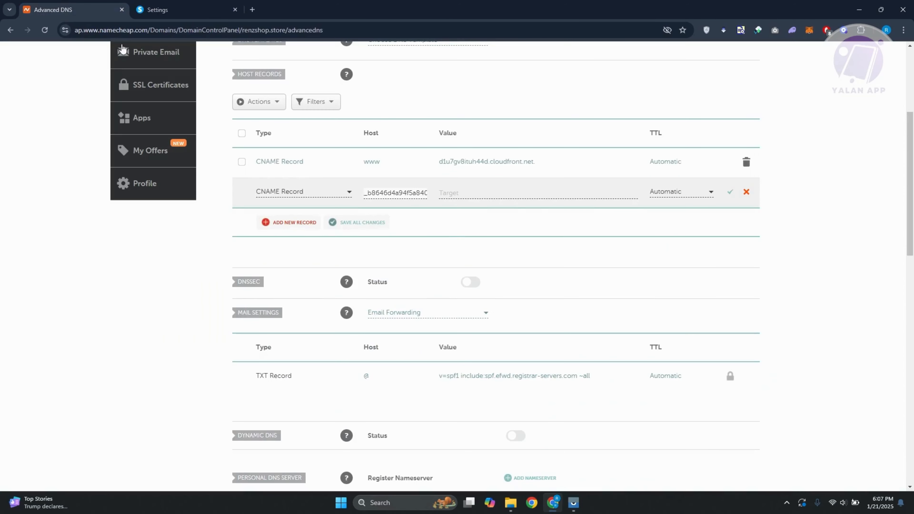
left_click(531, 194)
key("ctrl+v")
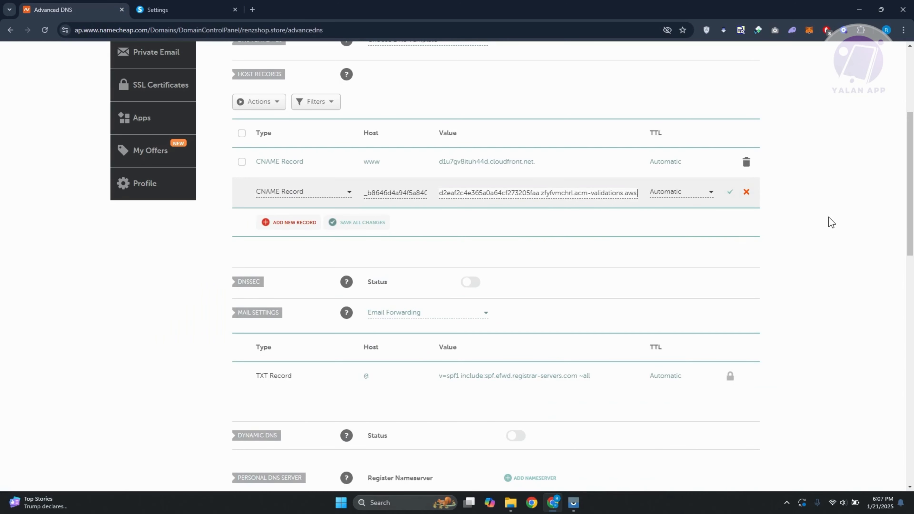
left_click(730, 192)
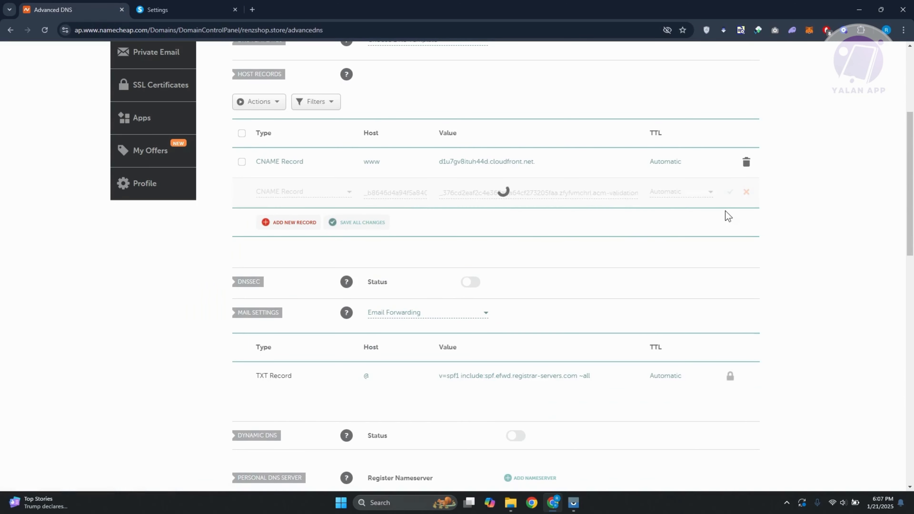
scroll(787, 249, "up", 1)
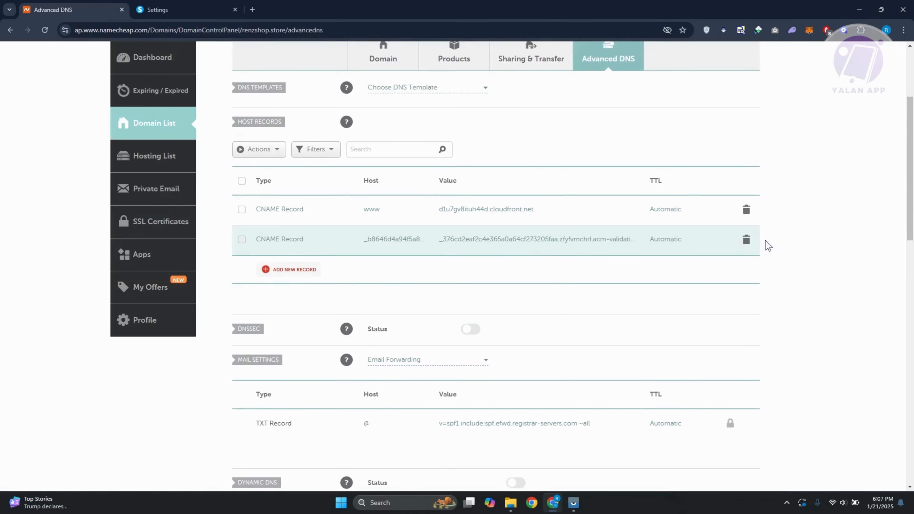
key("ctrl+Tab")
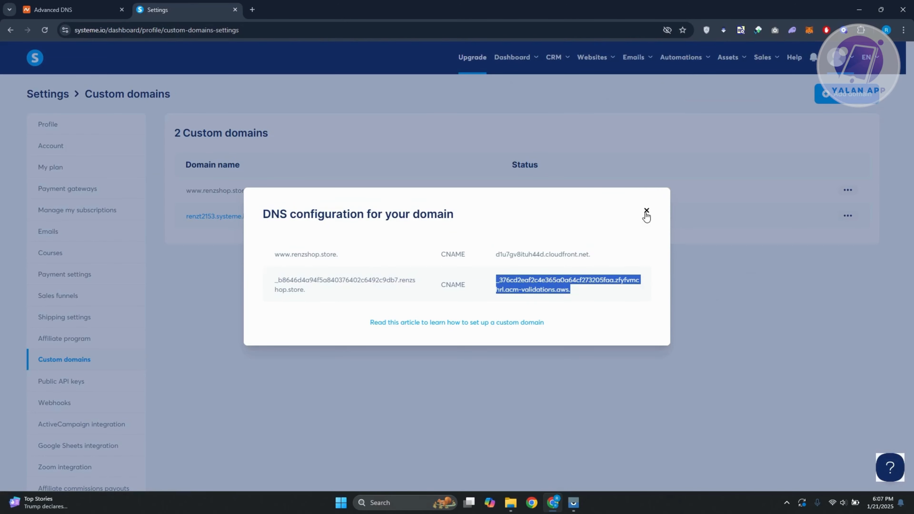
left_click(646, 211)
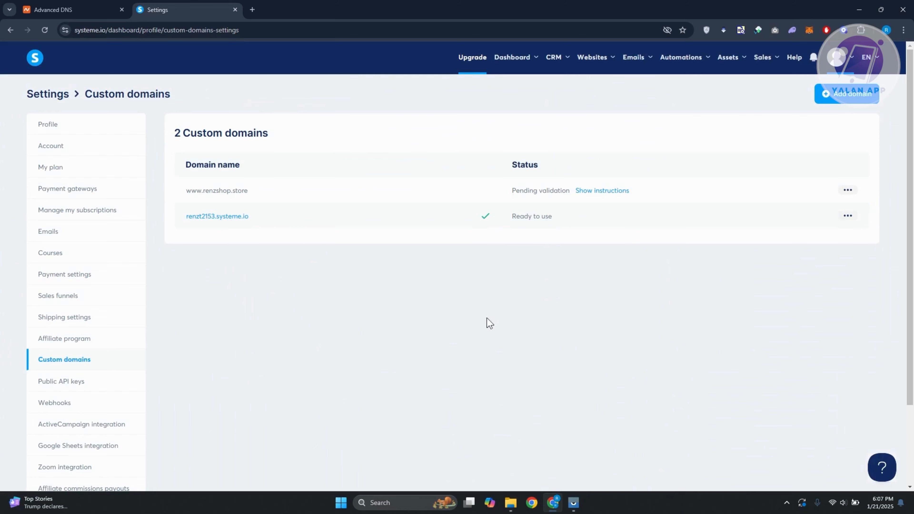